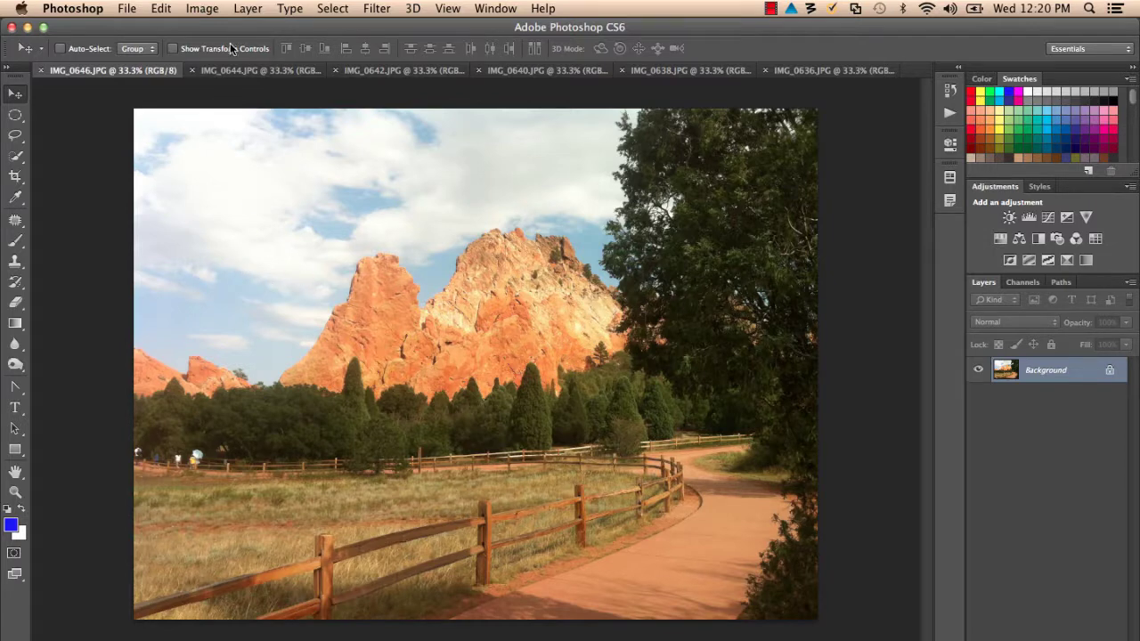
# Look through the six open photos, from IMG_0646 to IMG_0636, to compare how neighbouring shots overlap.
pyautogui.click(237, 71)
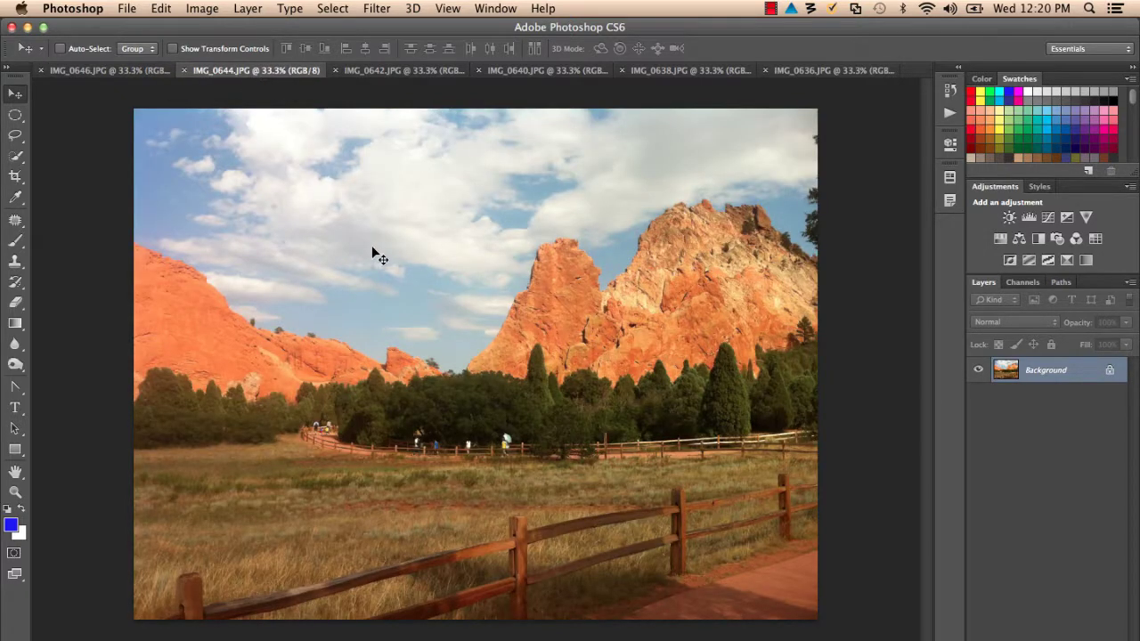
pyautogui.click(380, 72)
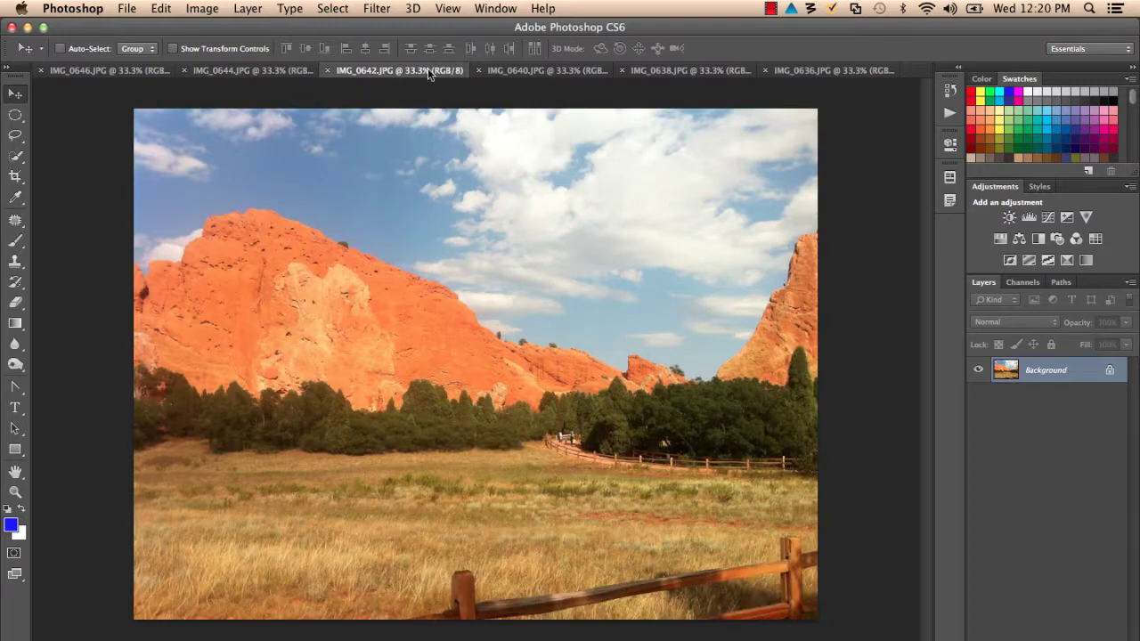
pyautogui.click(499, 70)
pyautogui.click(653, 77)
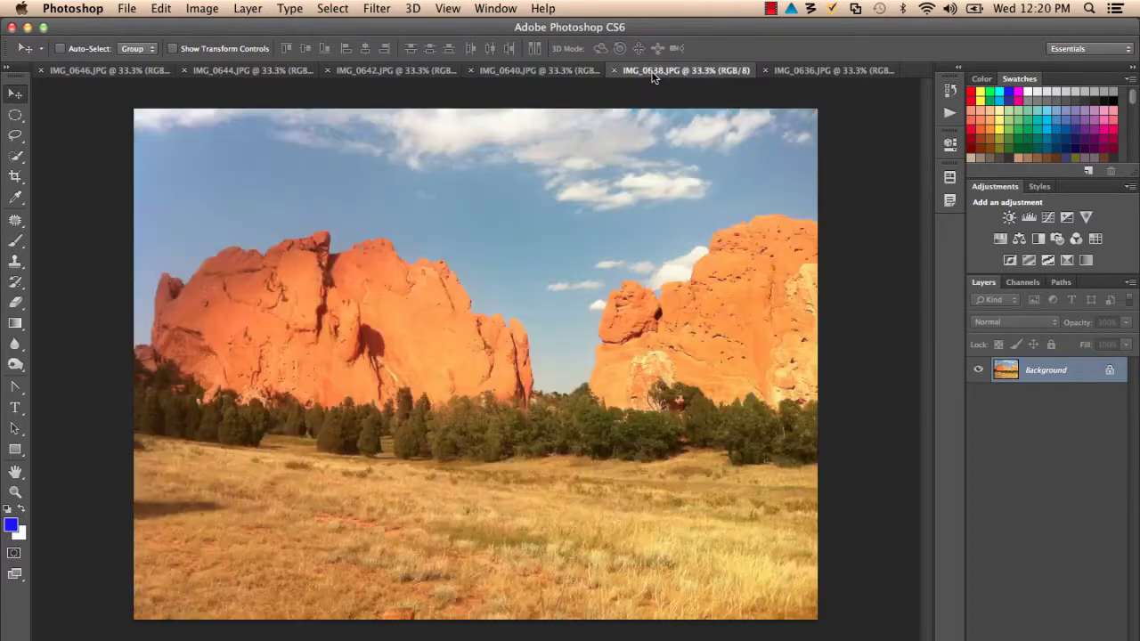
pyautogui.click(802, 70)
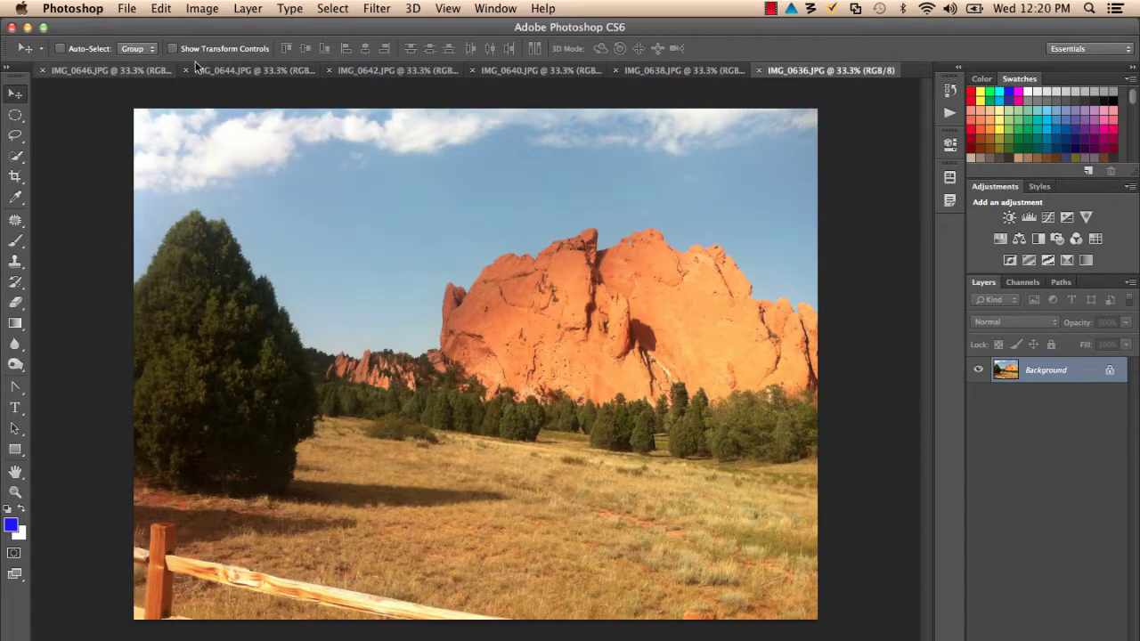
pyautogui.click(133, 73)
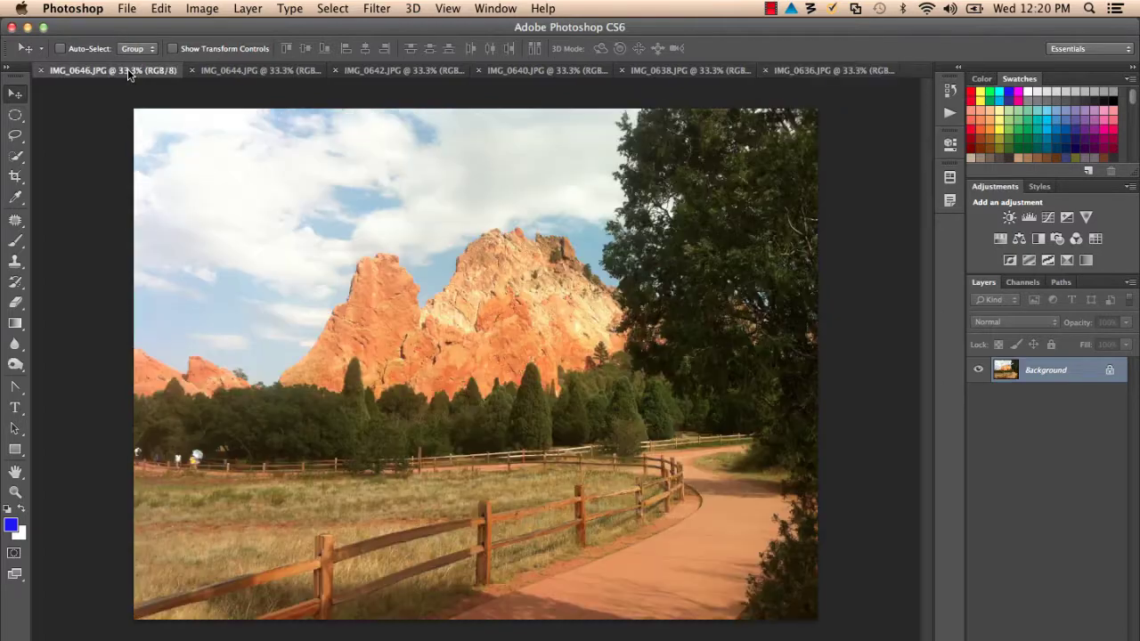
pyautogui.click(214, 75)
pyautogui.click(389, 71)
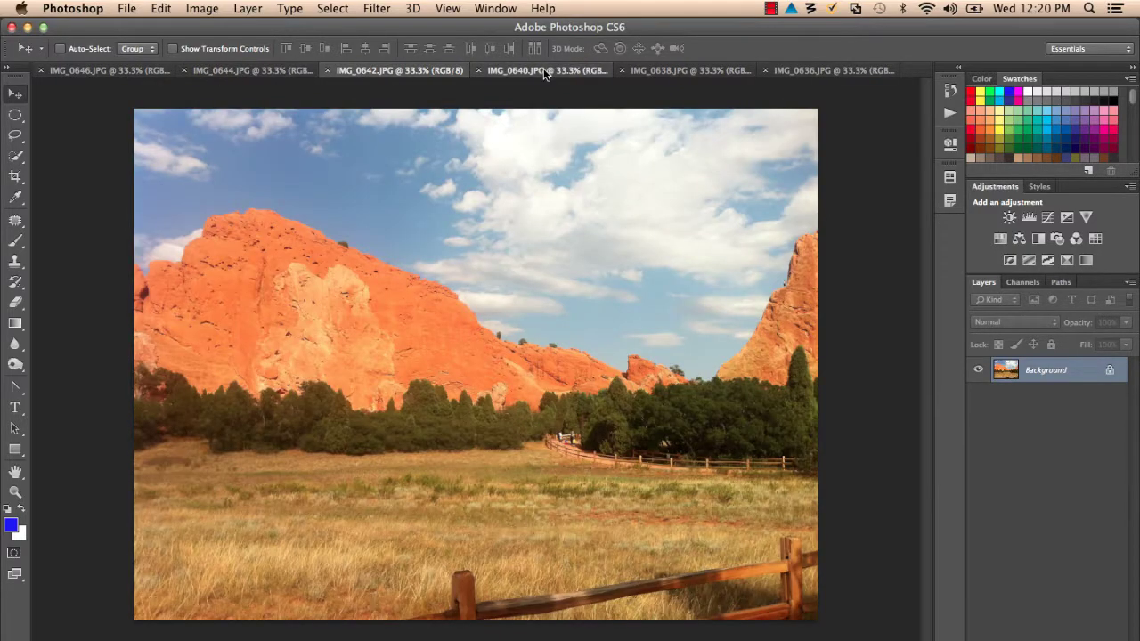
pyautogui.click(545, 71)
pyautogui.click(687, 71)
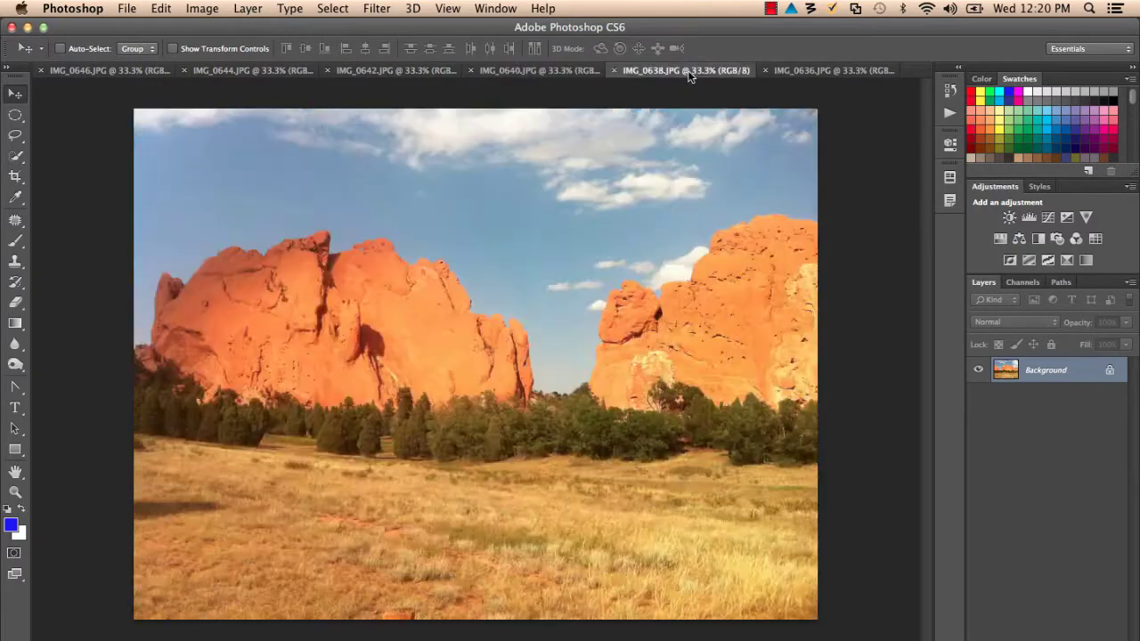
pyautogui.click(805, 73)
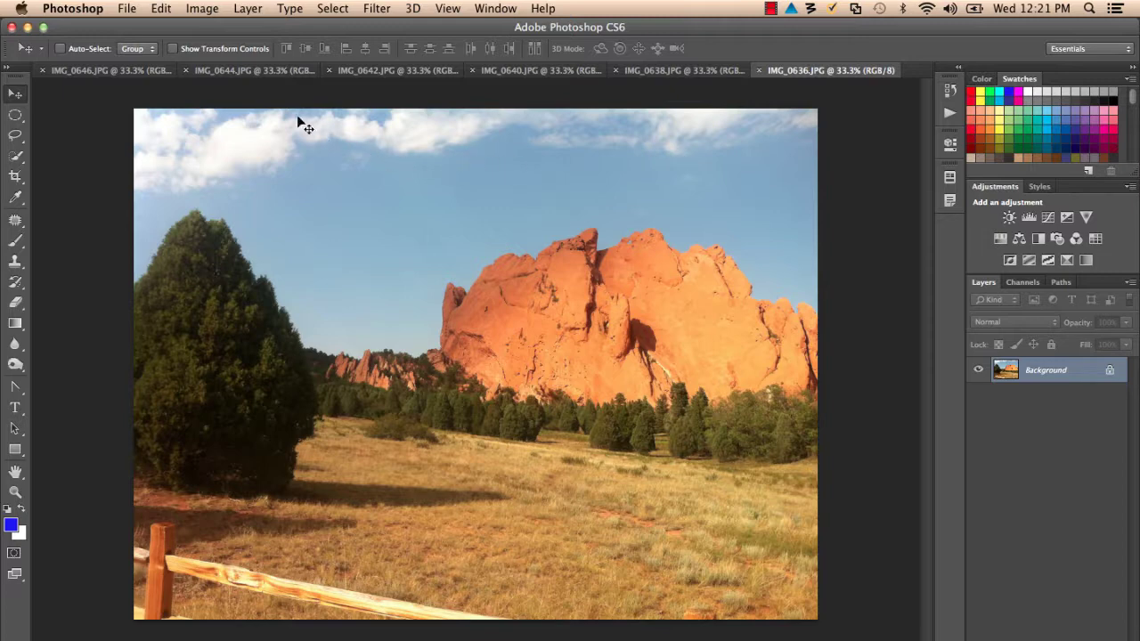
# Merge all six open photos into one panorama with Photomerge, using the Auto layout and Blend Images Together.
pyautogui.click(128, 9)
pyautogui.moveTo(169, 347)
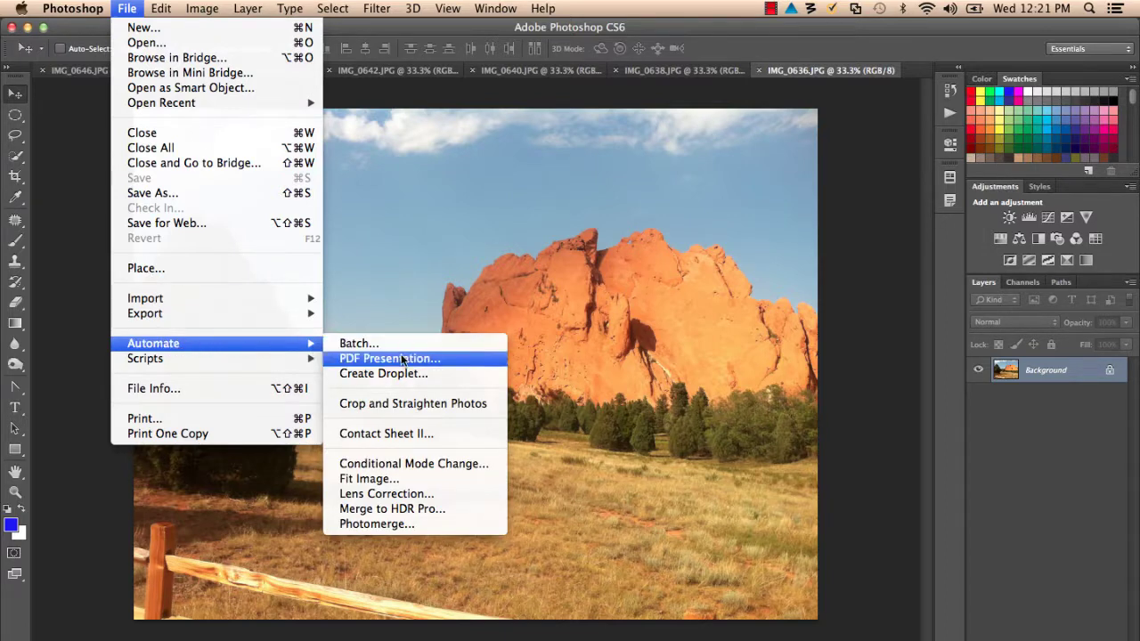
pyautogui.click(392, 526)
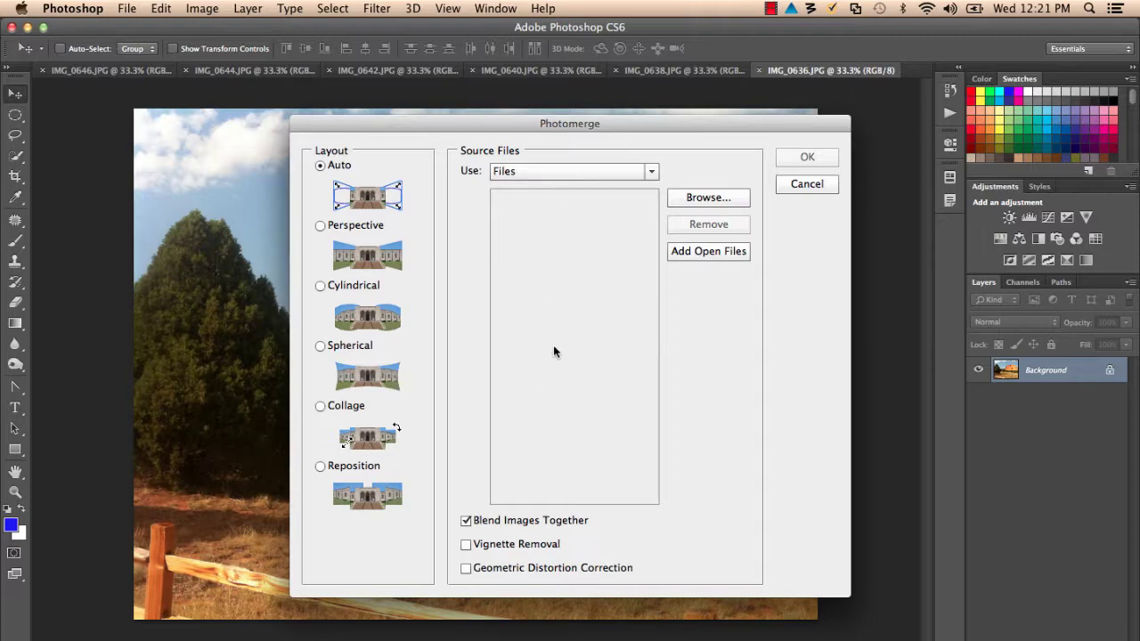
pyautogui.click(709, 198)
pyautogui.click(710, 255)
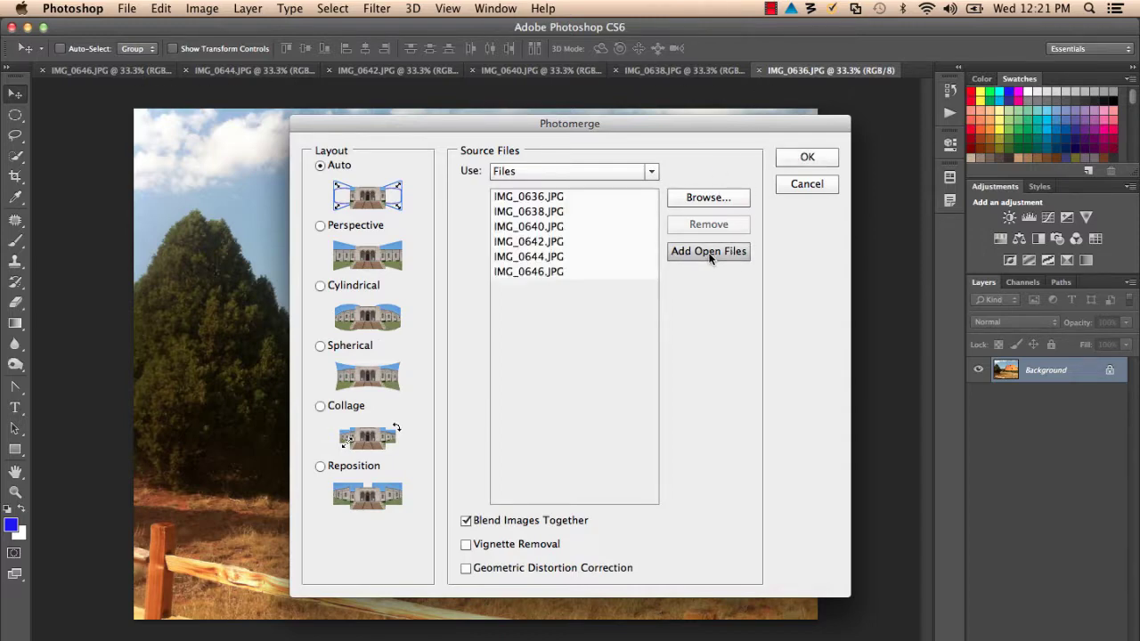
pyautogui.click(552, 211)
pyautogui.click(539, 195)
pyautogui.click(535, 212)
pyautogui.click(526, 240)
pyautogui.click(524, 276)
pyautogui.click(786, 158)
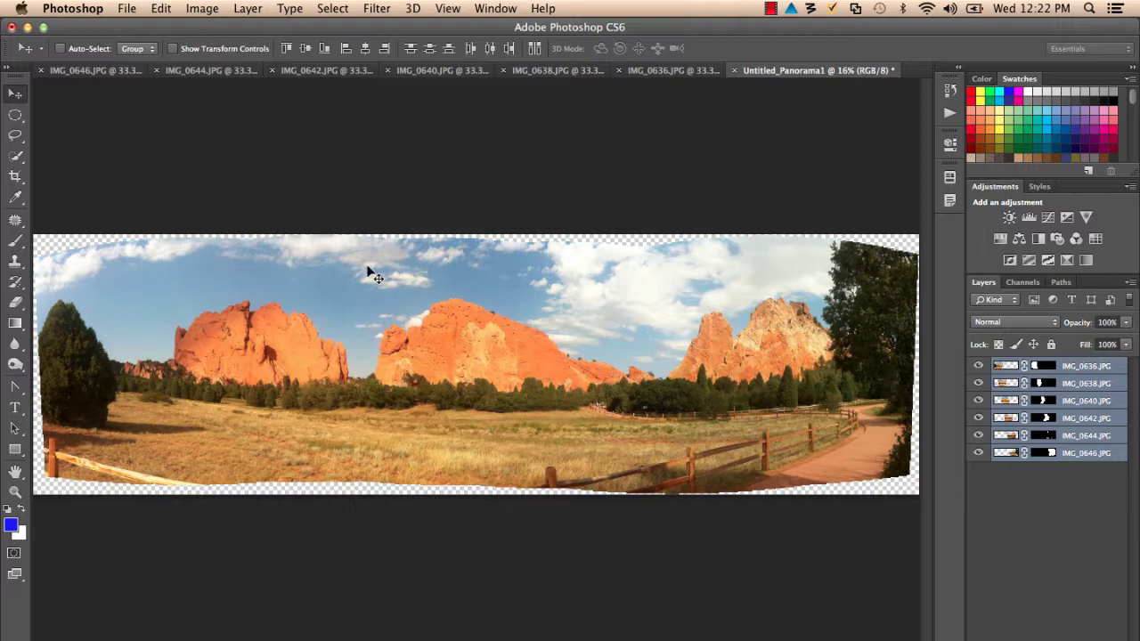
# Crop the panorama on all four sides to remove the uneven transparent edges.
pyautogui.scroll(4, 125, 285)
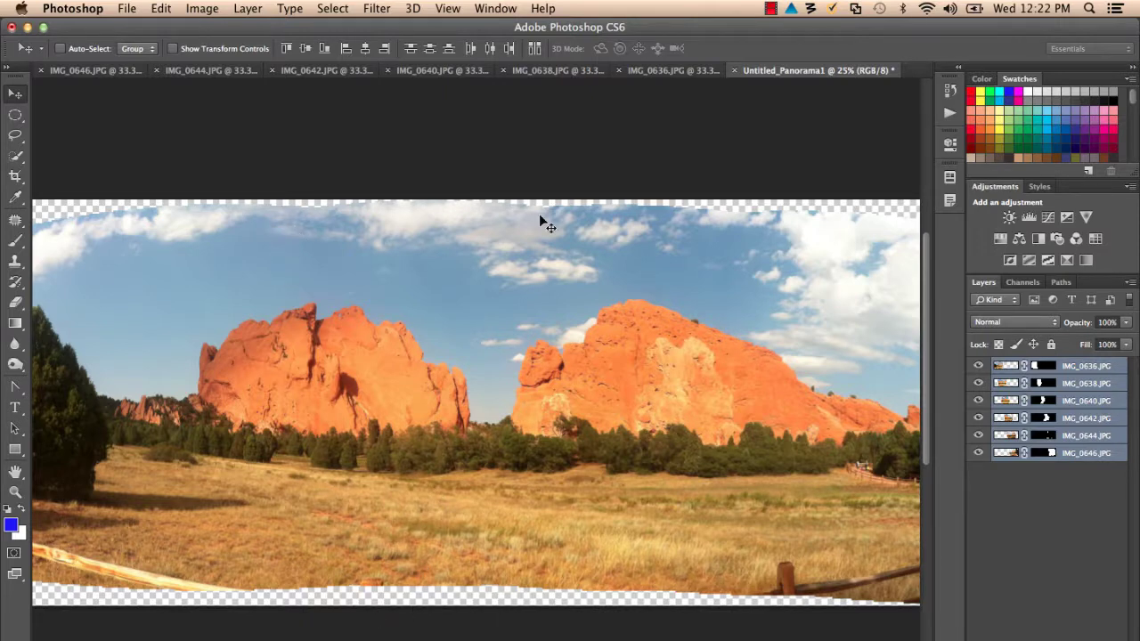
pyautogui.hscroll(5, 509, 610)
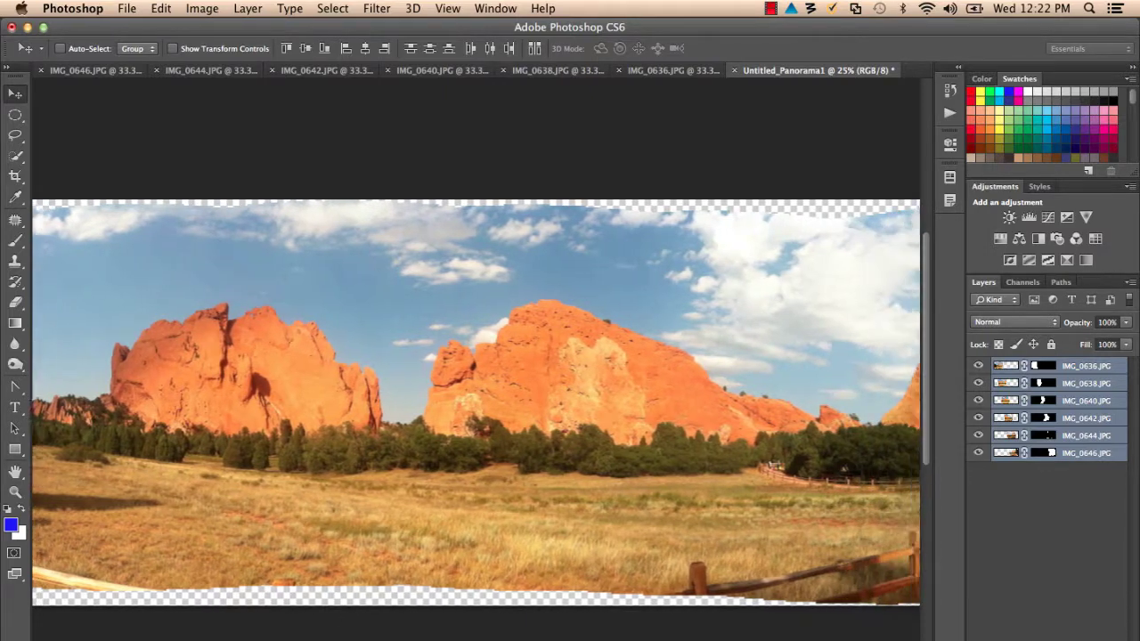
pyautogui.hscroll(10, 476, 403)
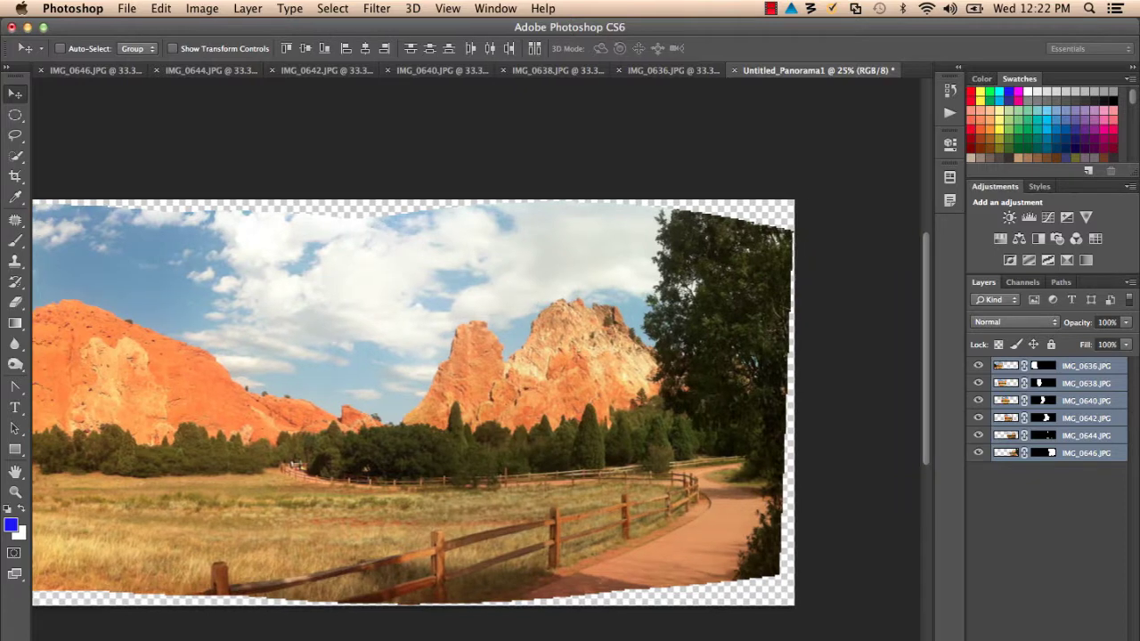
pyautogui.hscroll(-15, 526, 610)
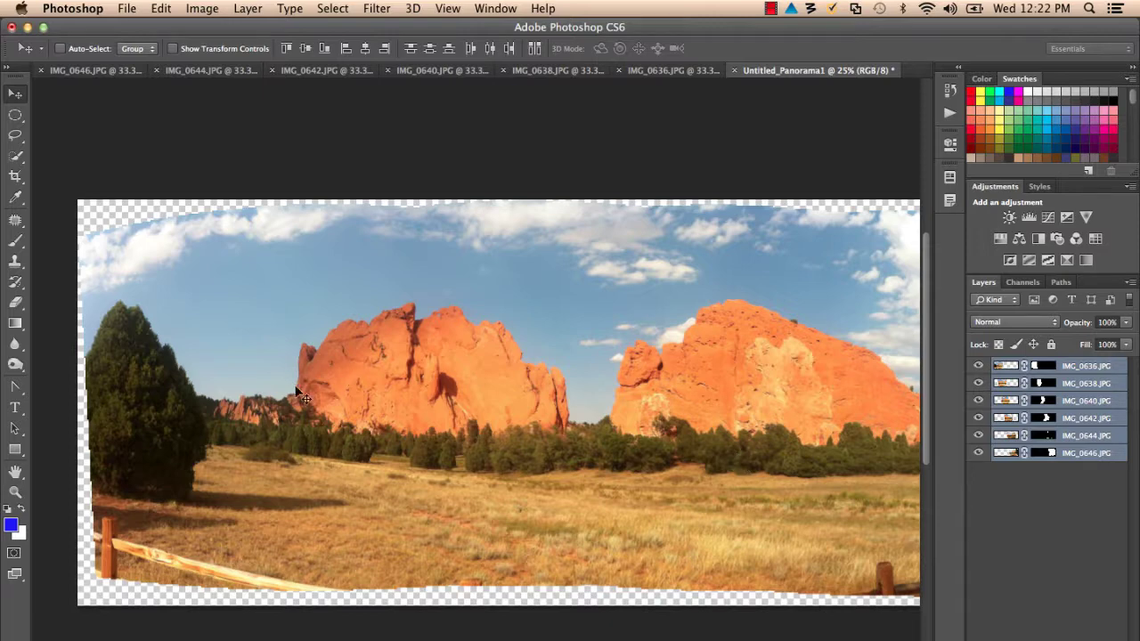
pyautogui.keyDown('alt'); pyautogui.keyDown('super'); pyautogui.click(401, 430); pyautogui.keyUp('super'); pyautogui.keyUp('alt')
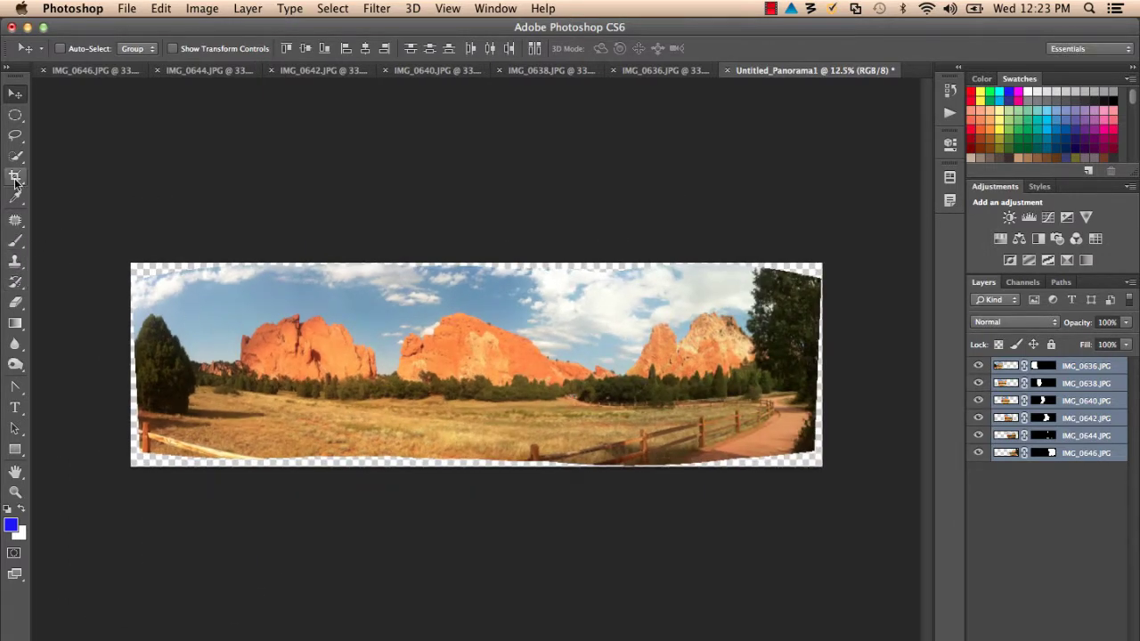
pyautogui.moveTo(14, 183); pyautogui.dragTo(54, 176)
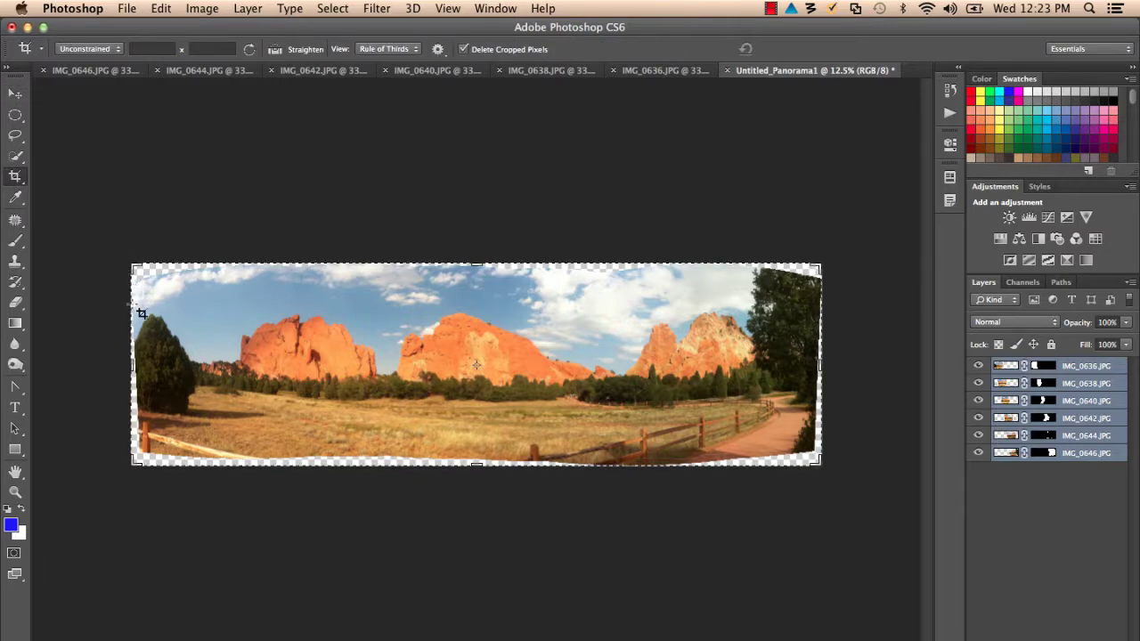
pyautogui.moveTo(131, 365); pyautogui.dragTo(135, 366)
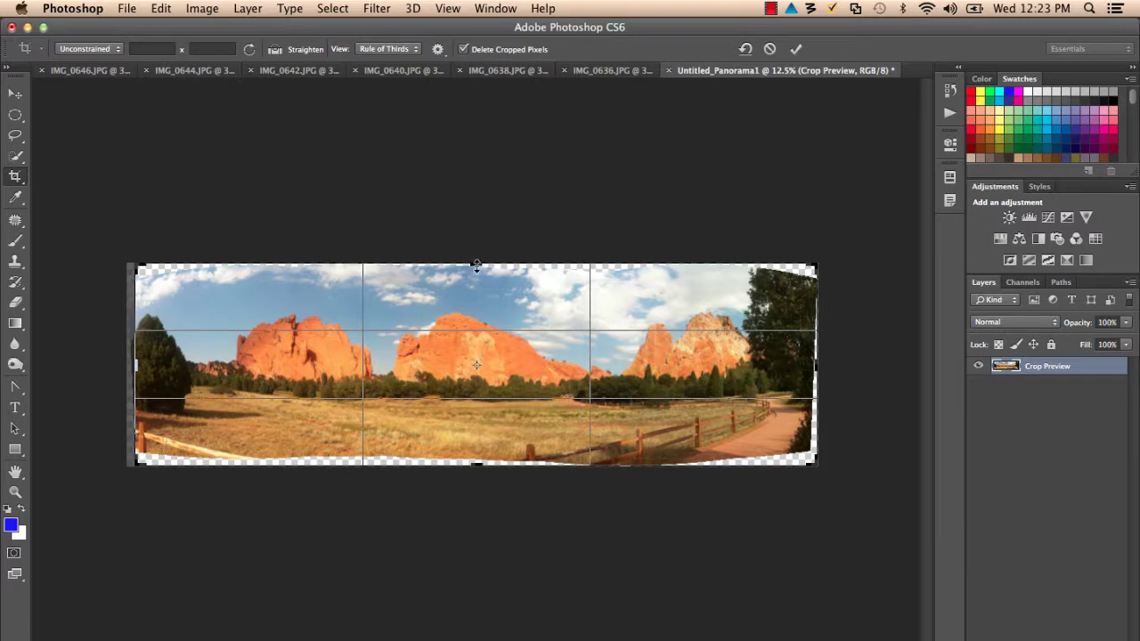
pyautogui.moveTo(476, 264); pyautogui.dragTo(476, 273)
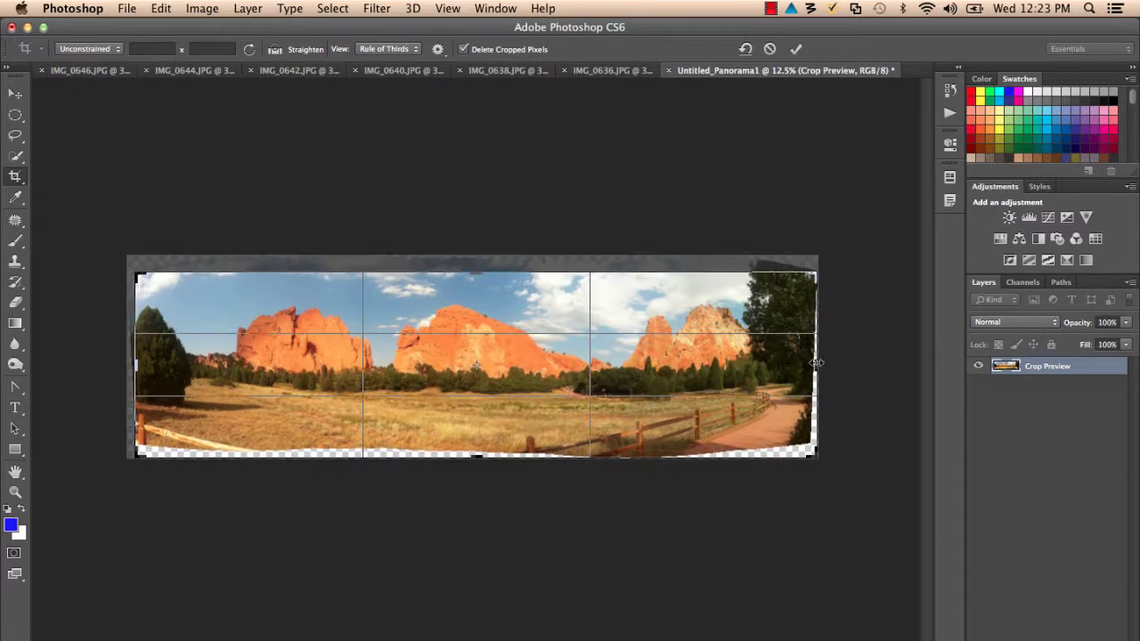
pyautogui.moveTo(816, 363); pyautogui.dragTo(812, 364)
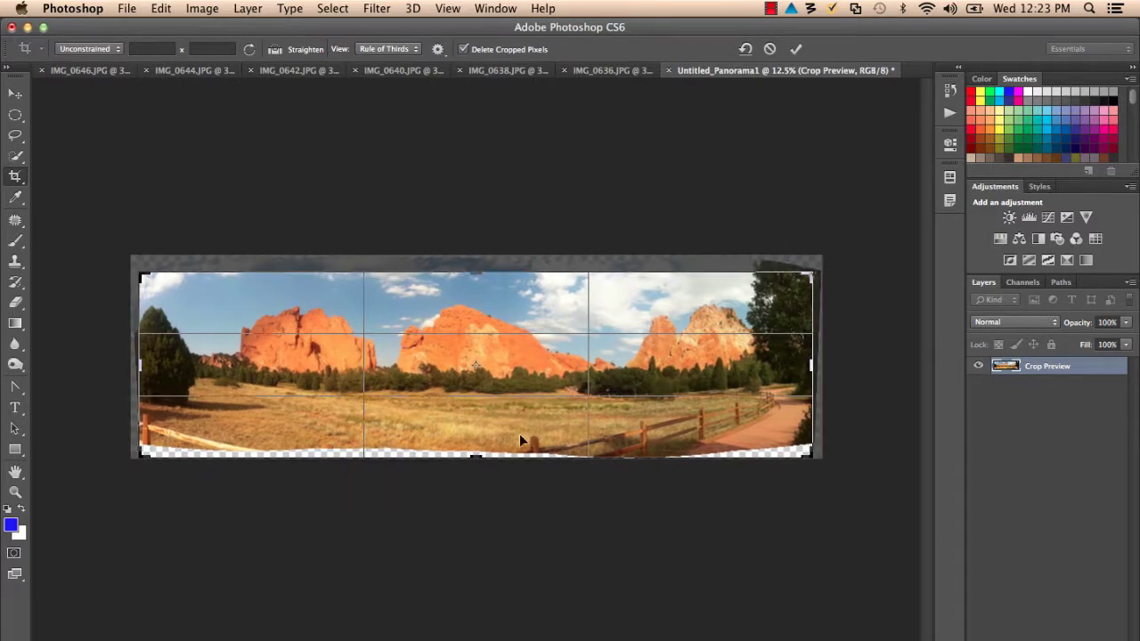
pyautogui.moveTo(476, 458); pyautogui.dragTo(478, 452)
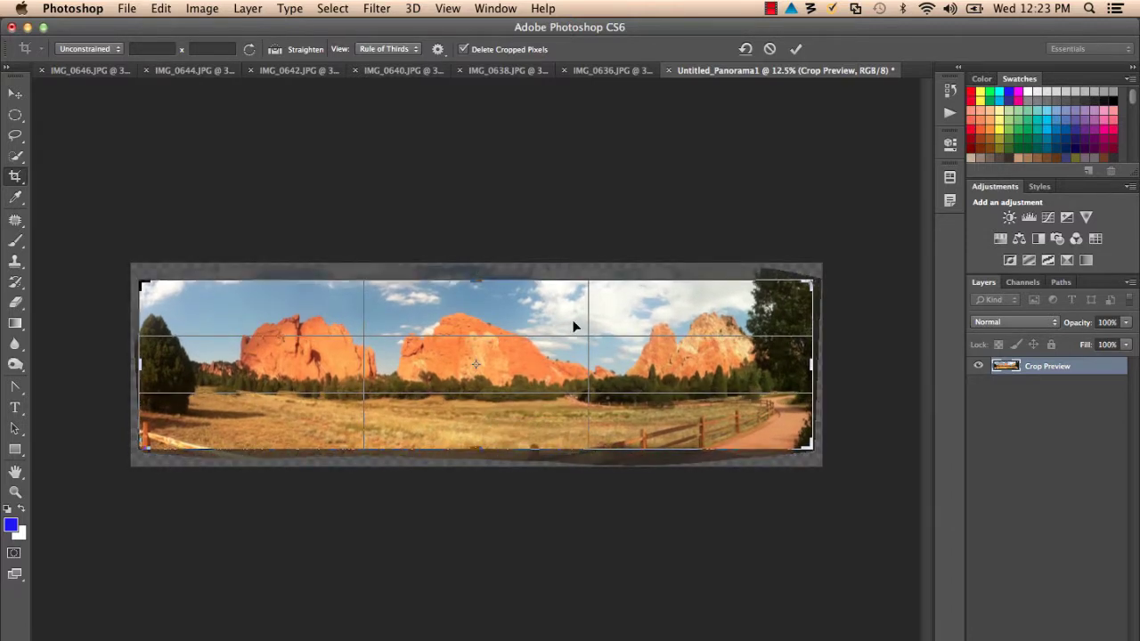
pyautogui.press('Return')
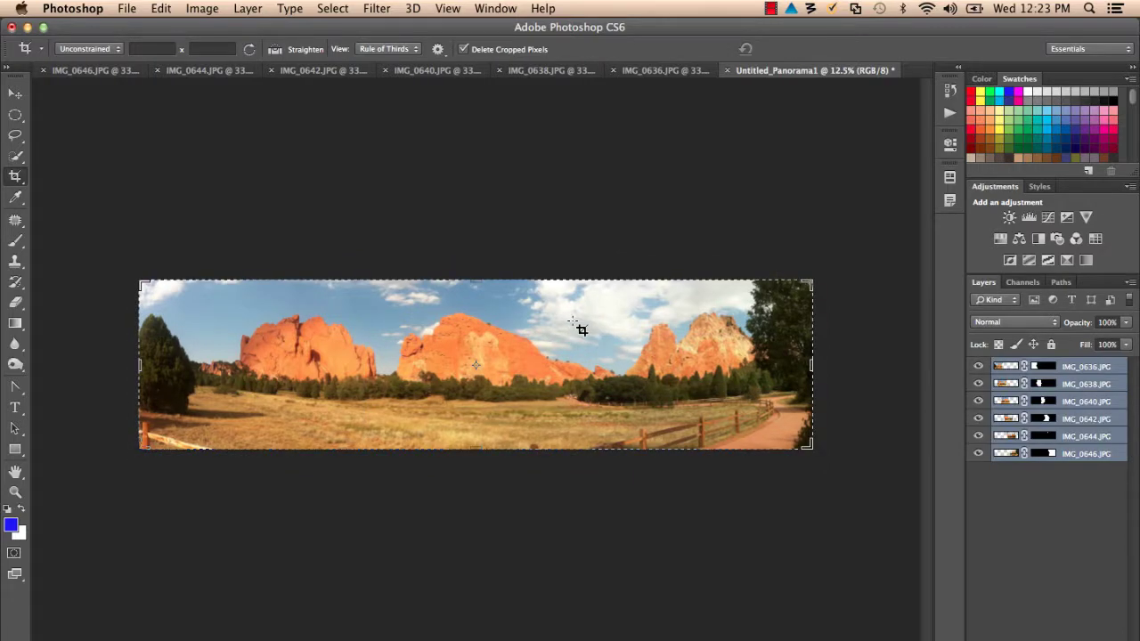
pyautogui.click(16, 94)
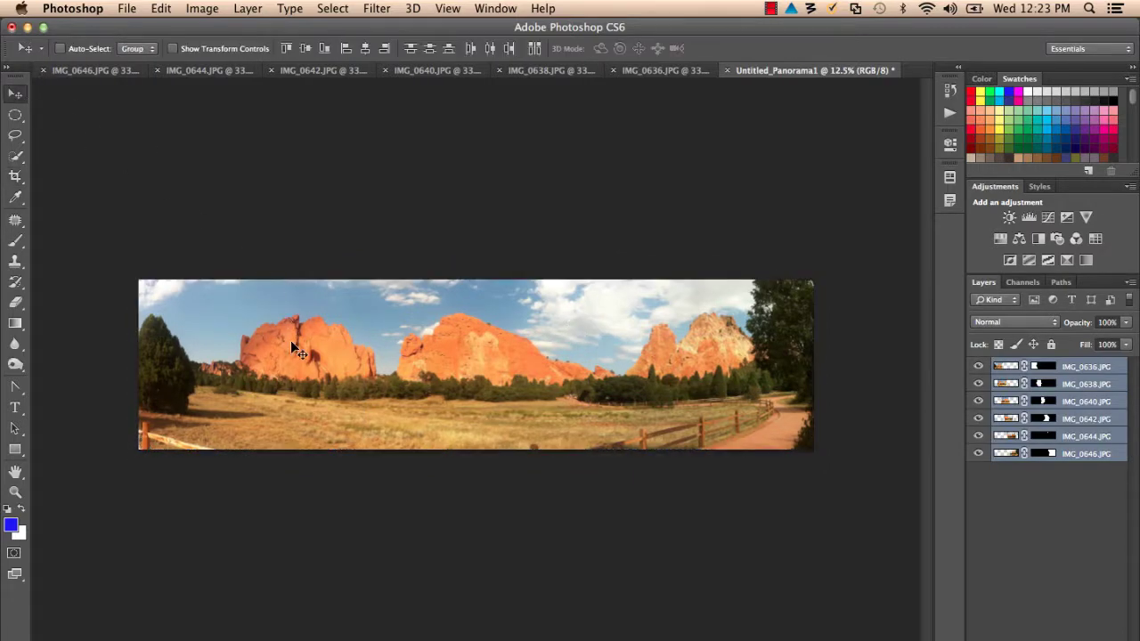
# Inspect the cropped panorama up close from one end to the other for visible seams.
pyautogui.scroll(3, 290, 341)
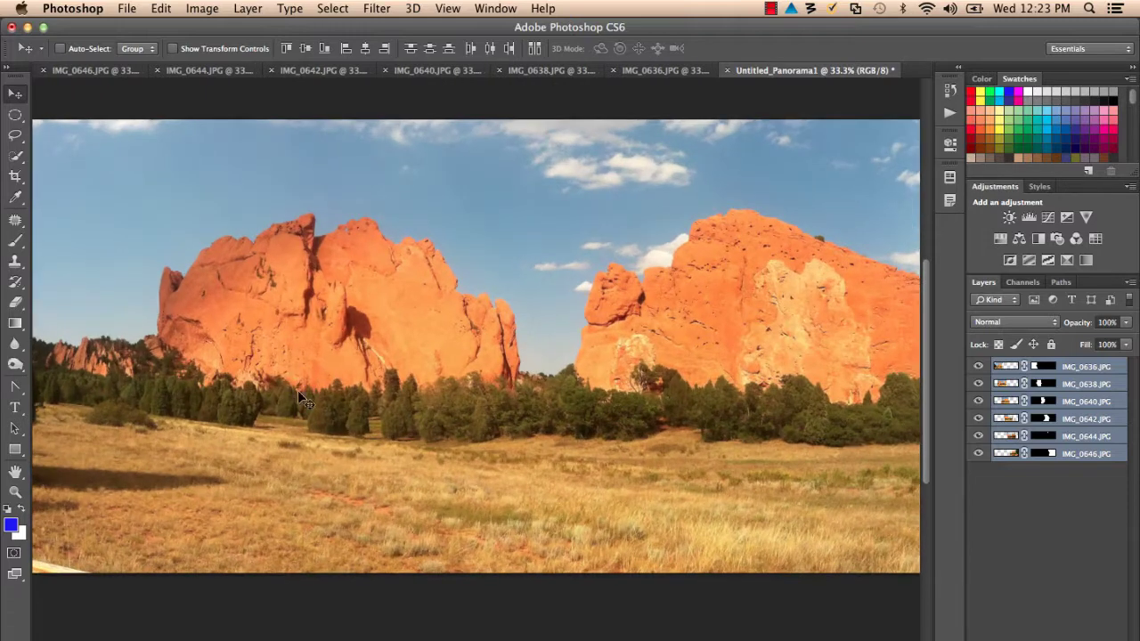
pyautogui.hscroll(-4, 476, 346)
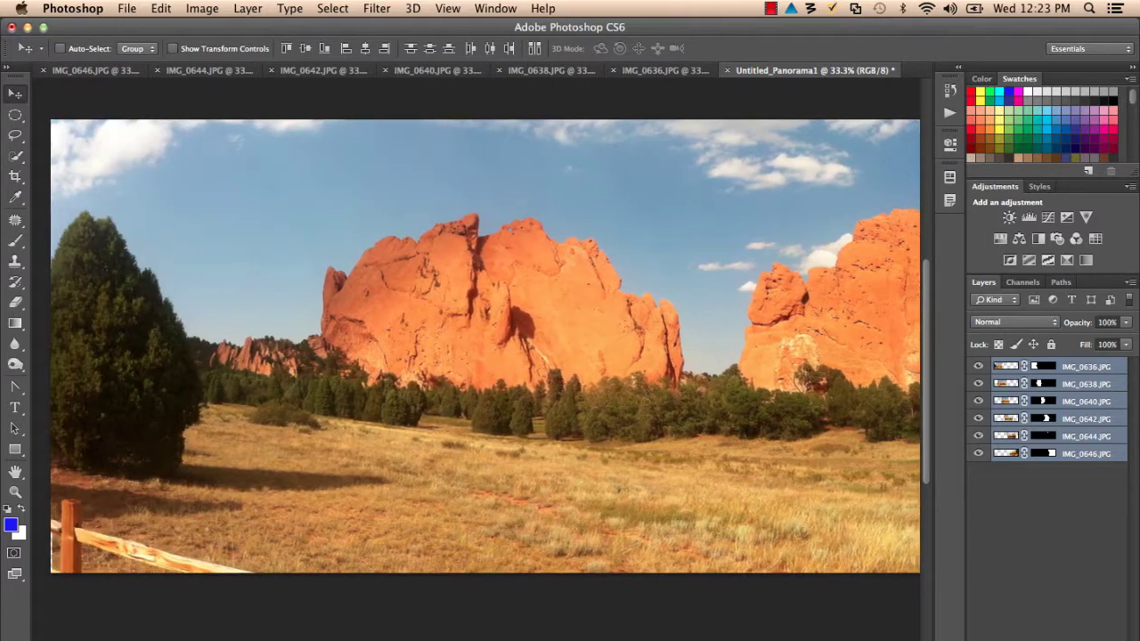
pyautogui.hscroll(5, 477, 346)
pyautogui.hscroll(6, 476, 346)
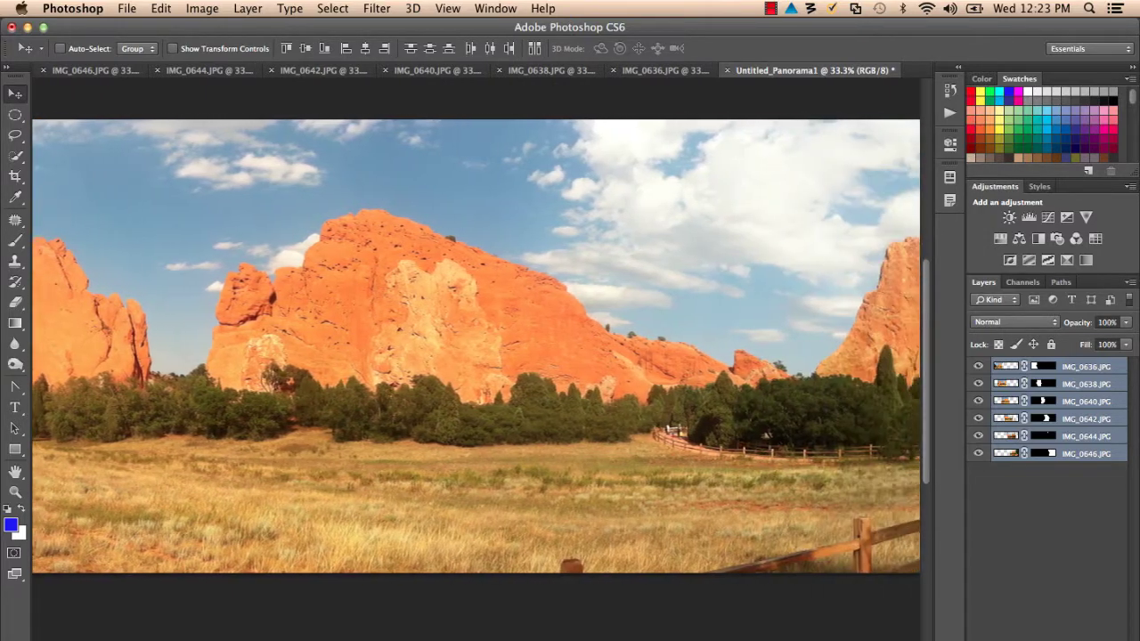
pyautogui.hscroll(4, 477, 347)
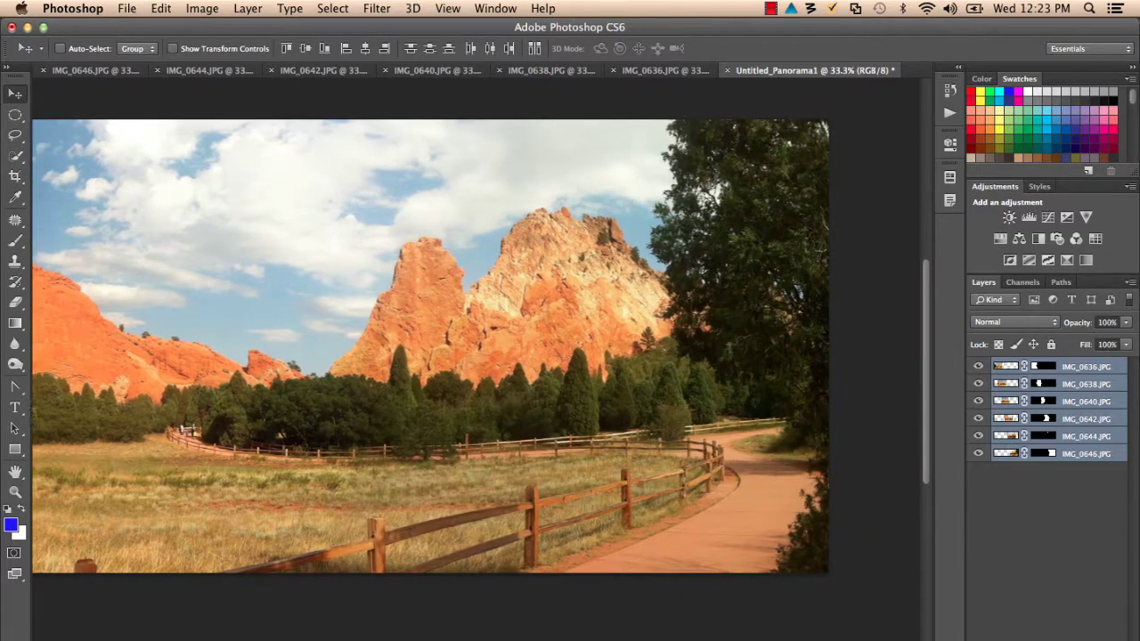
pyautogui.hscroll(-5, 477, 346)
pyautogui.hscroll(-5, 702, 467)
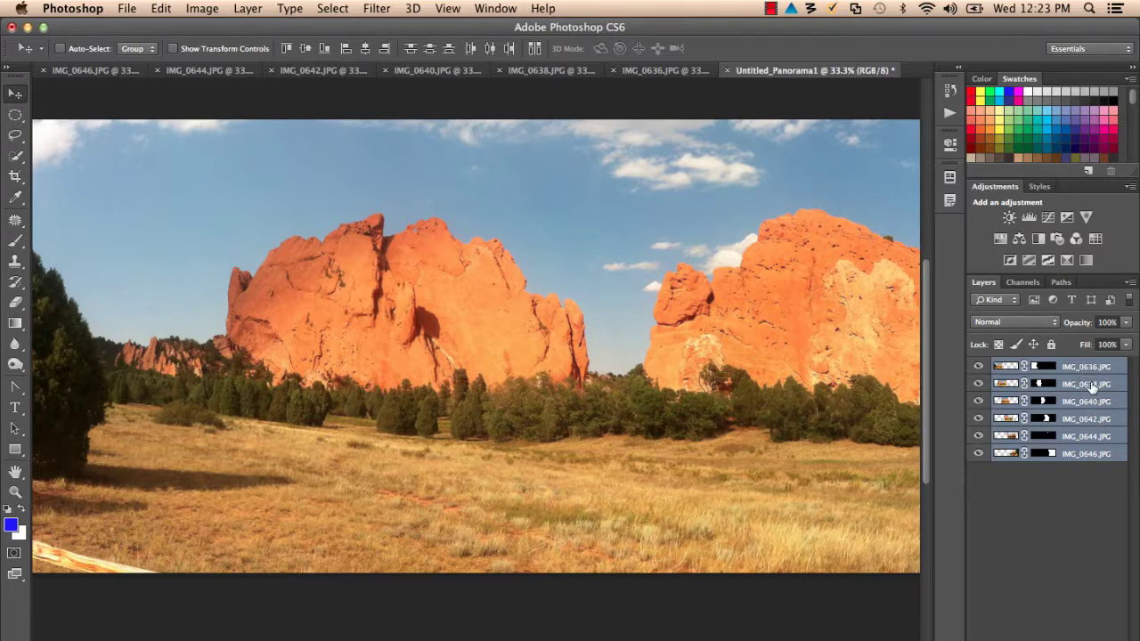
# Hide every layer except IMG_0636.JPG and show the others again one by one to examine how the masked photos fit together.
pyautogui.moveTo(977, 385); pyautogui.dragTo(980, 456)
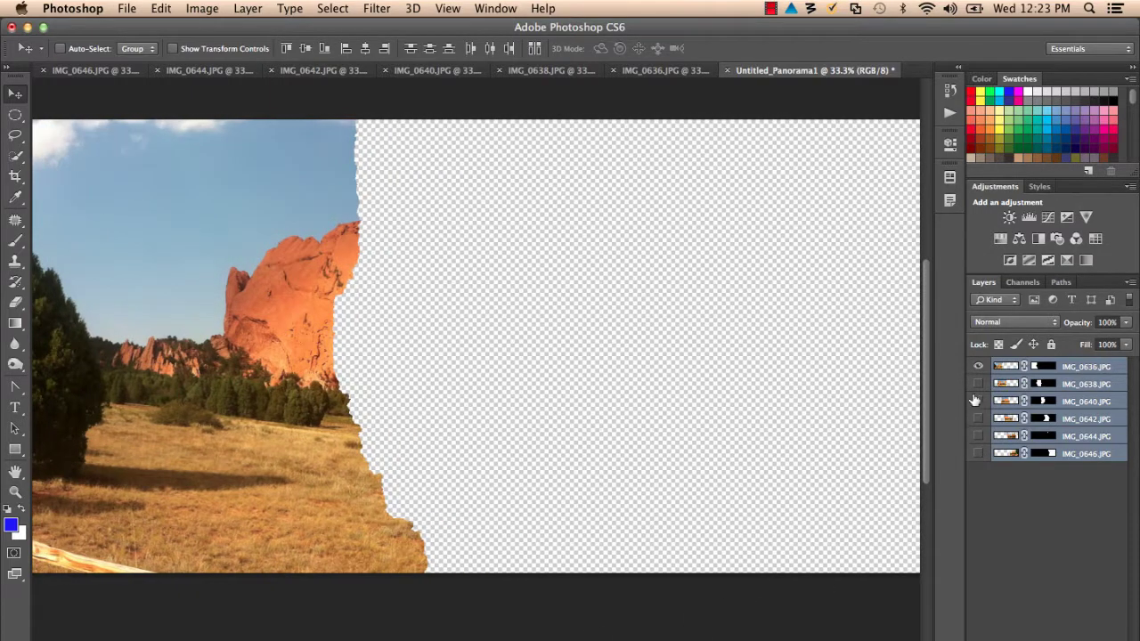
pyautogui.click(977, 384)
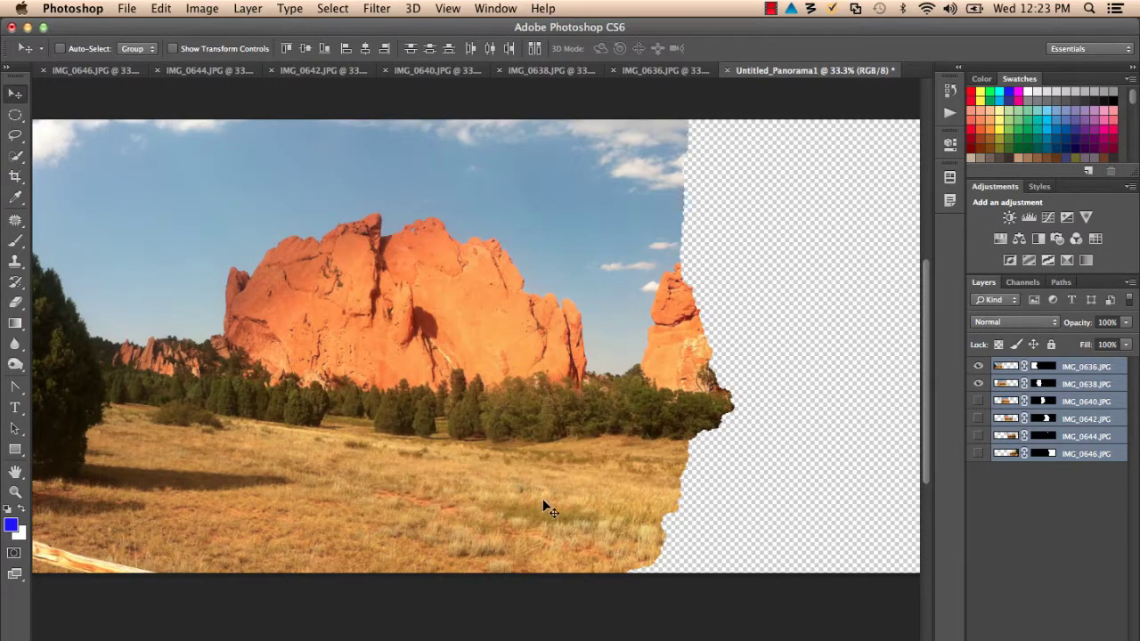
pyautogui.moveTo(574, 638); pyautogui.dragTo(670, 638)
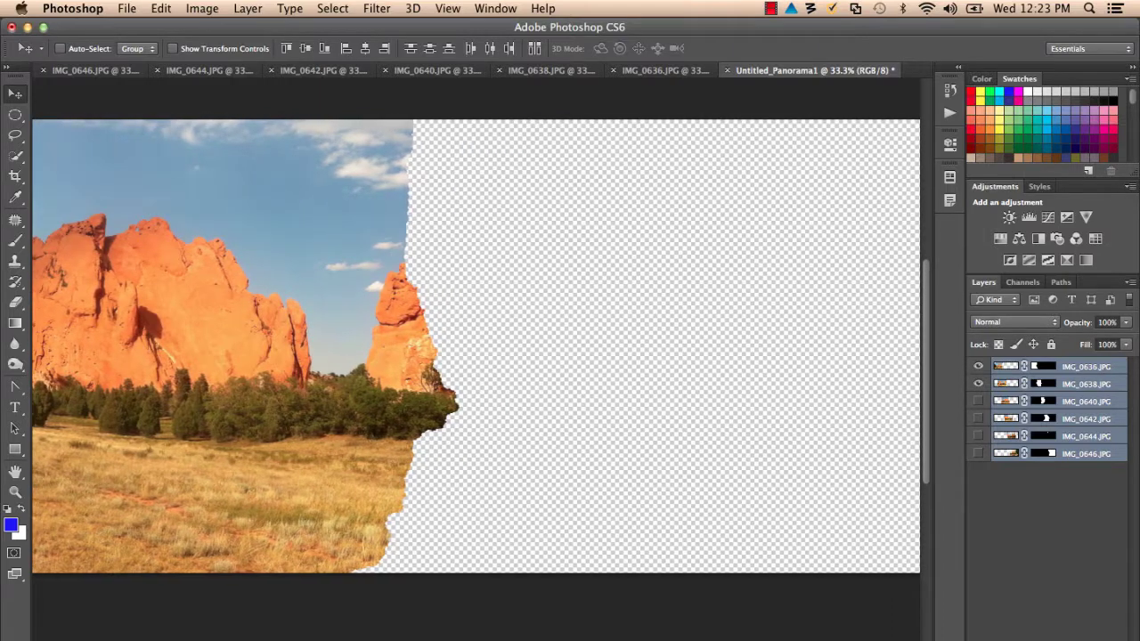
pyautogui.click(977, 400)
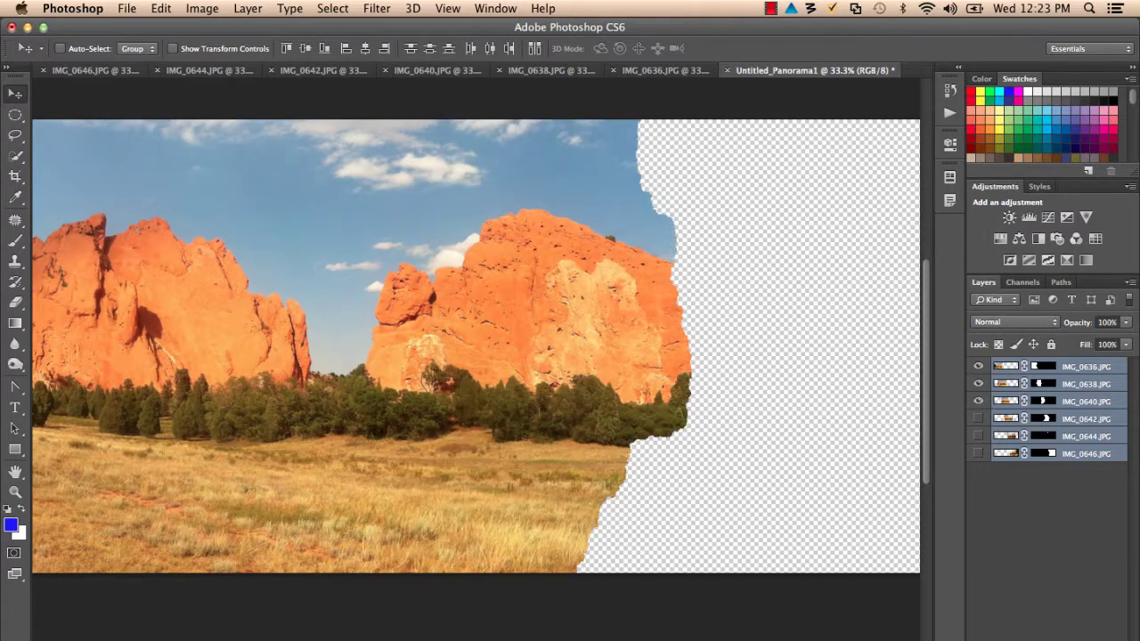
pyautogui.hscroll(10, 597, 627)
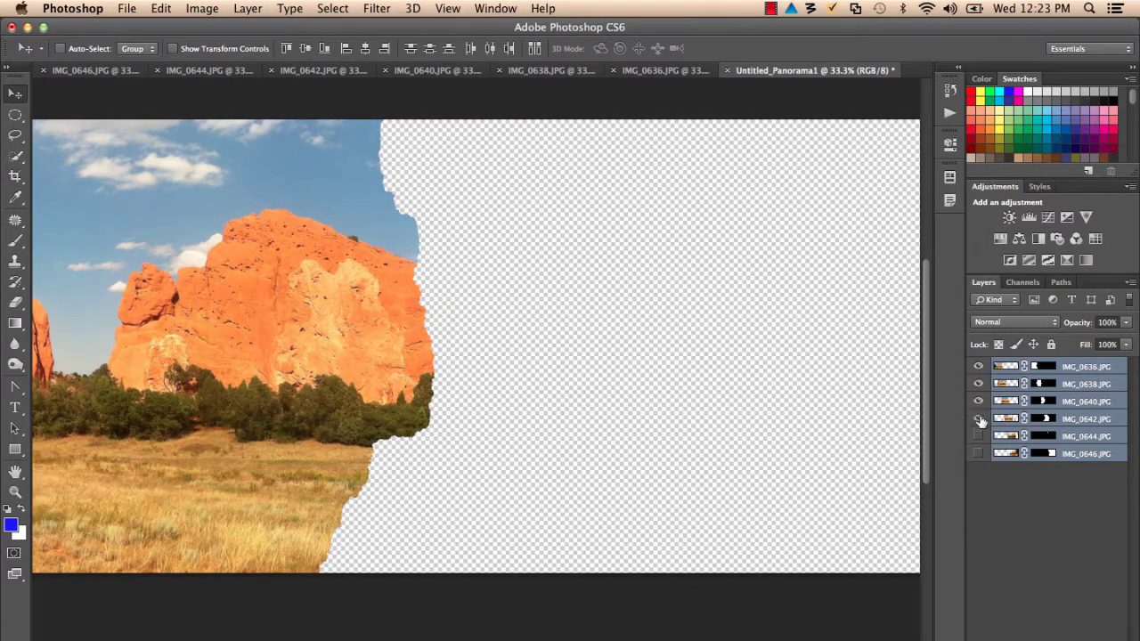
pyautogui.click(978, 418)
pyautogui.hscroll(8, 638, 637)
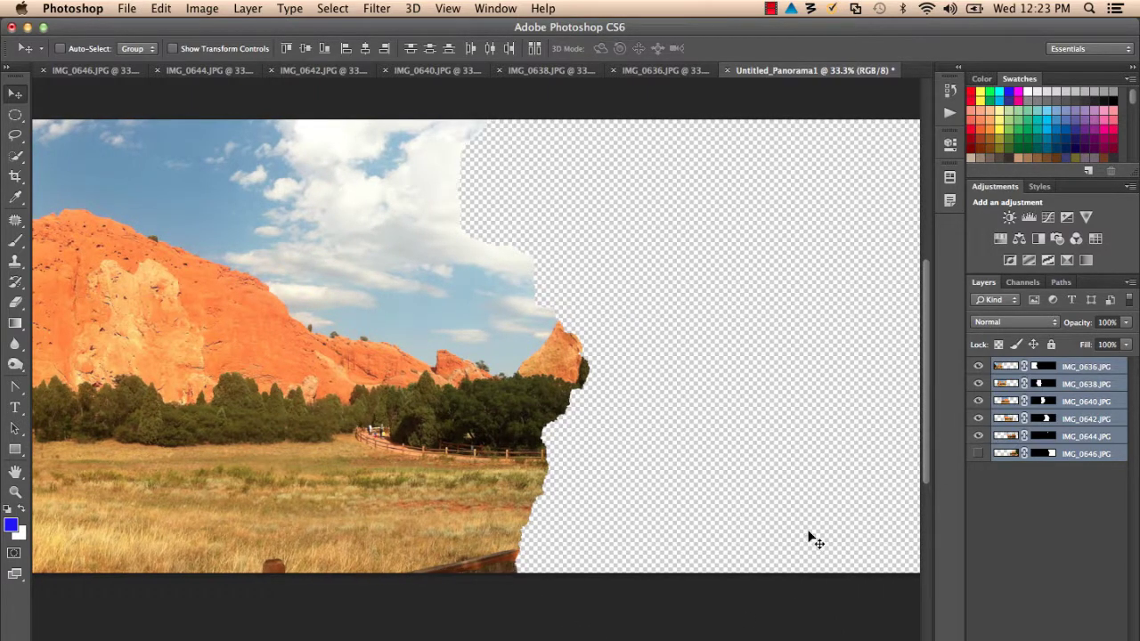
pyautogui.click(978, 454)
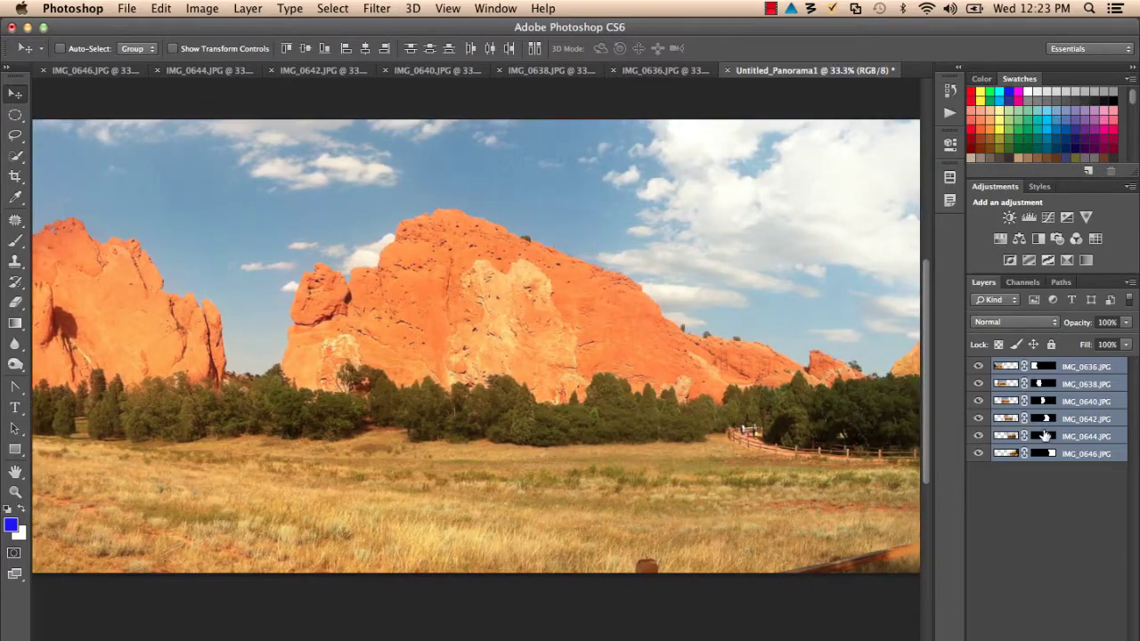
# Flatten the panorama's six masked layers into a single background layer and view the whole image.
pyautogui.click(249, 8)
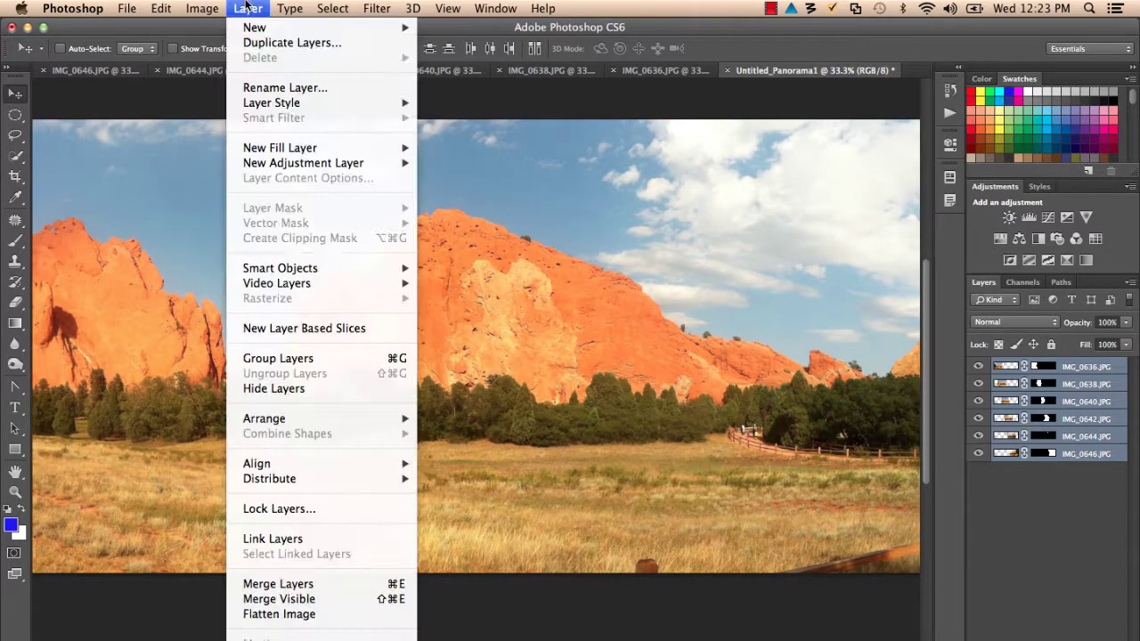
pyautogui.click(293, 617)
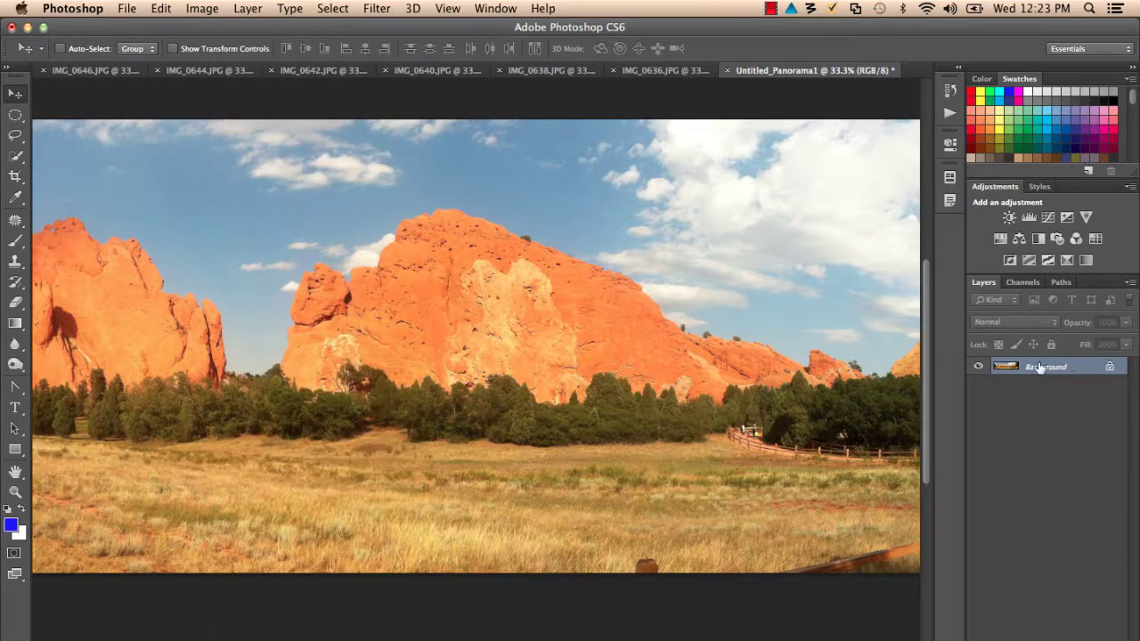
pyautogui.keyDown('alt'); pyautogui.keyDown('super'); pyautogui.click(485, 392); pyautogui.keyUp('super'); pyautogui.keyUp('alt')
pyautogui.keyDown('alt'); pyautogui.keyDown('super'); pyautogui.click(488, 398); pyautogui.keyUp('super'); pyautogui.keyUp('alt')
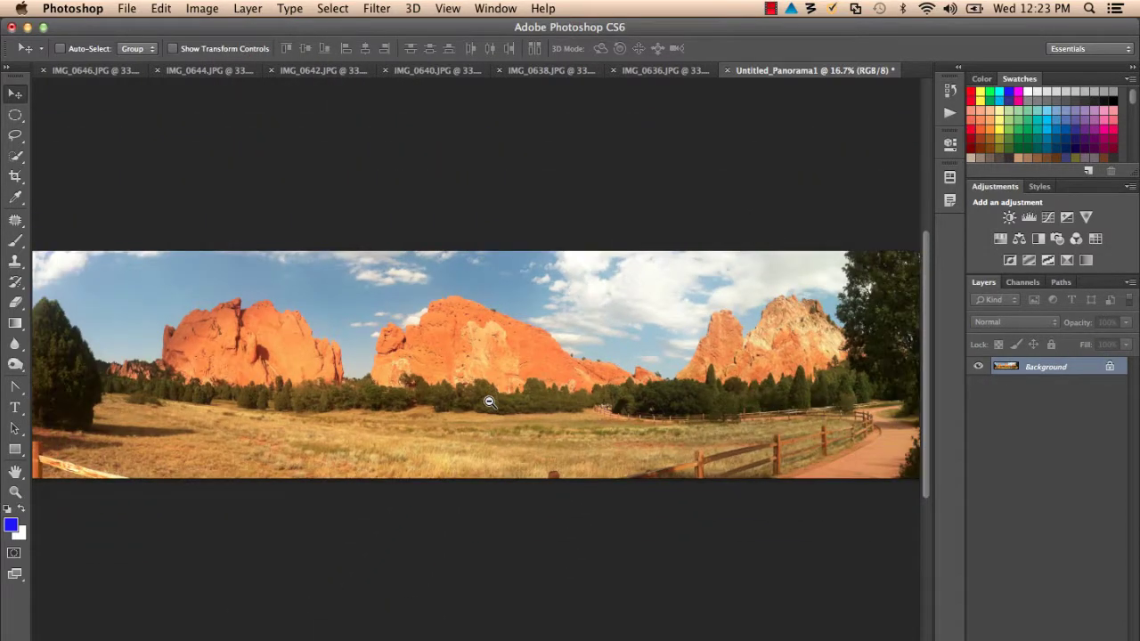